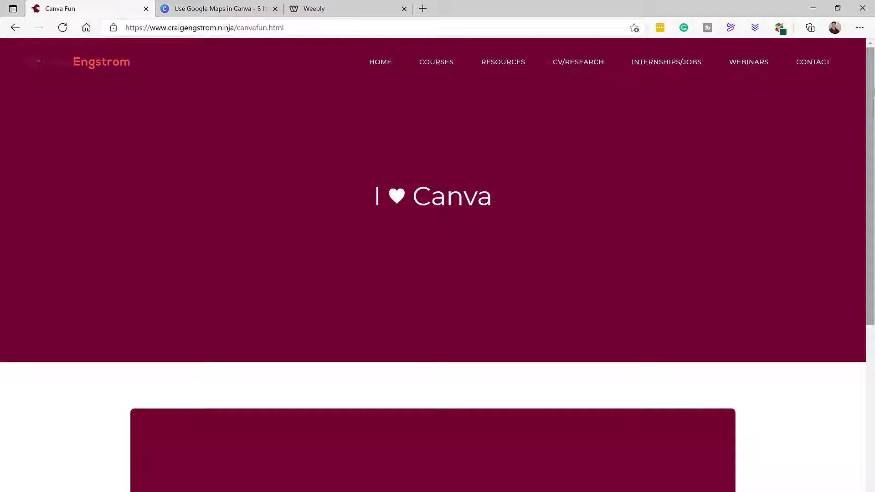
Step: Scroll down the Canva Fun page below the I ♥ Canva banner
scroll(873, 122, "down", 3)
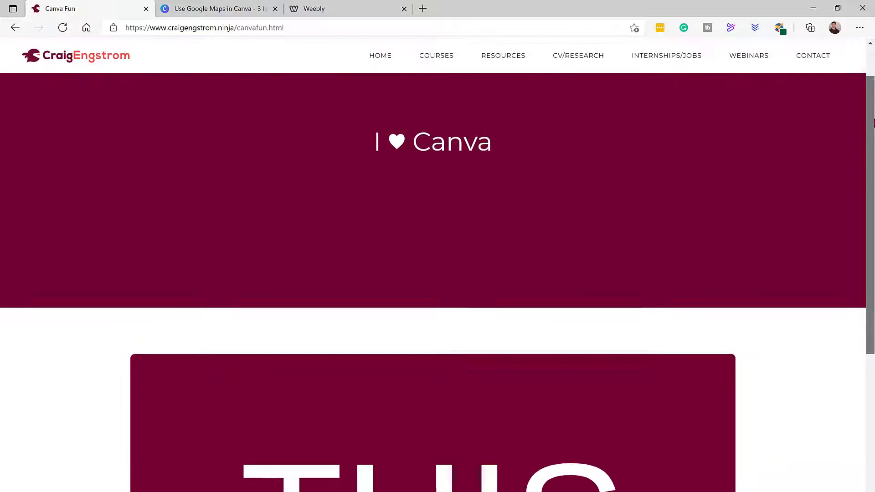
Step: Page through the embedded slideshow past the CANVA + Google Maps slide to the goat slide
left_click_drag(874, 122, 864, 238)
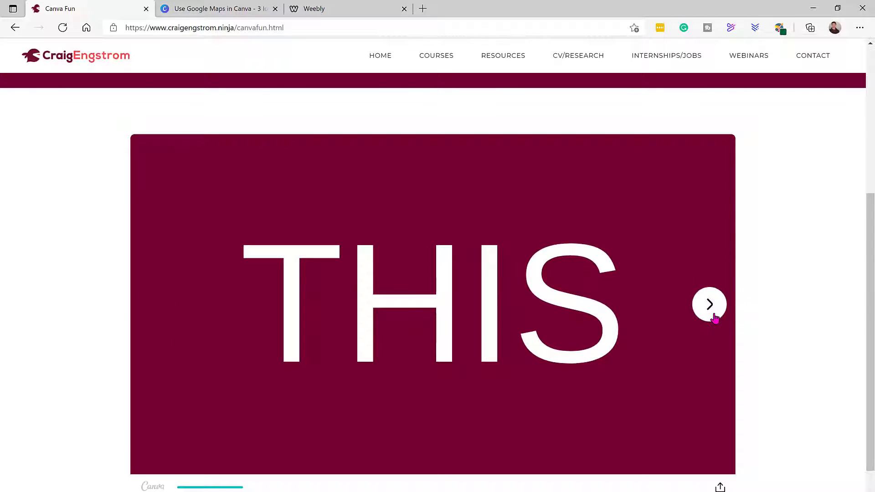
left_click(714, 315)
left_click(714, 314)
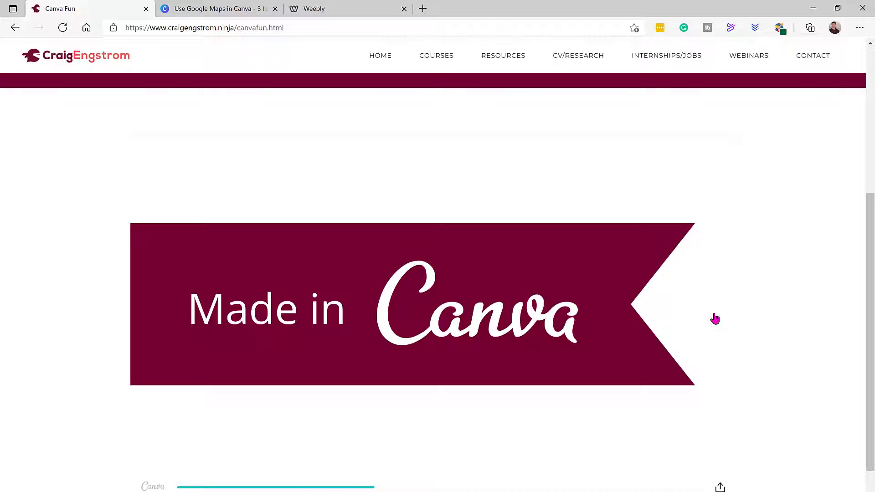
mouse_move(715, 318)
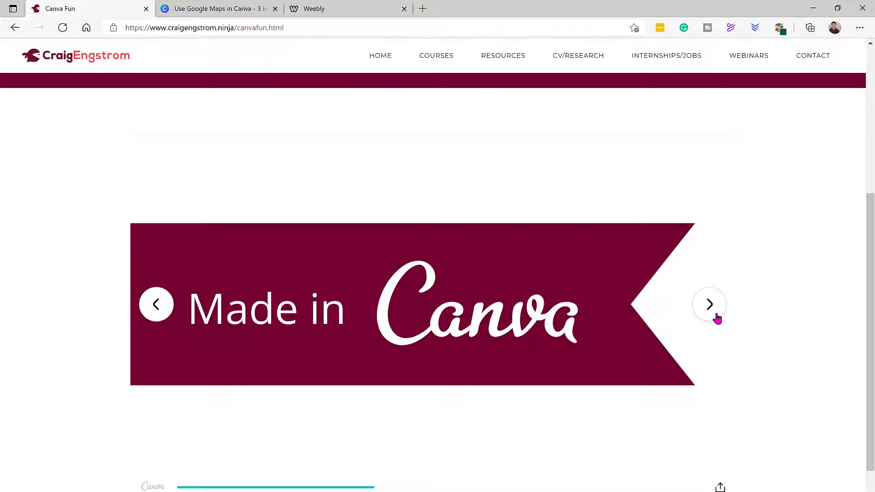
left_click(717, 316)
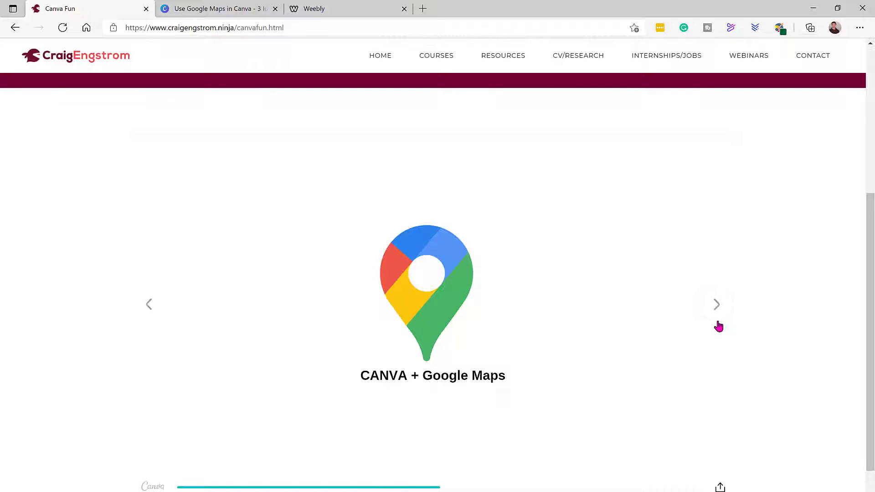
left_click(711, 314)
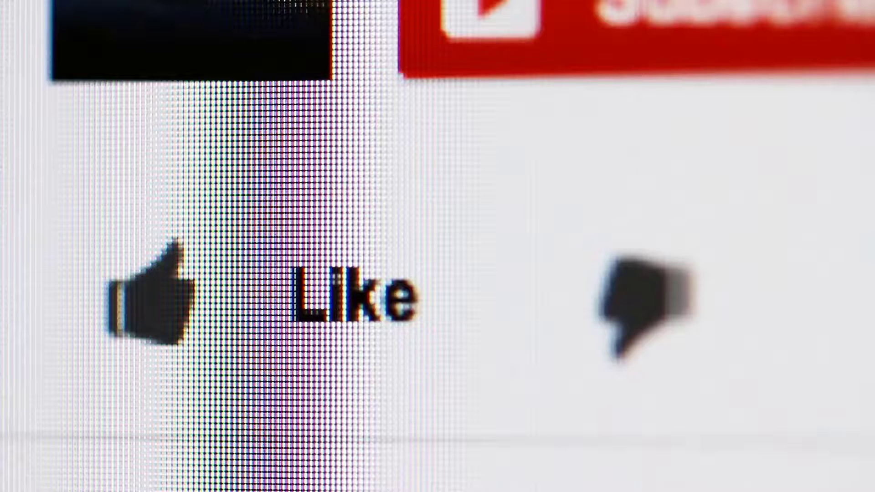
left_click(383, 292)
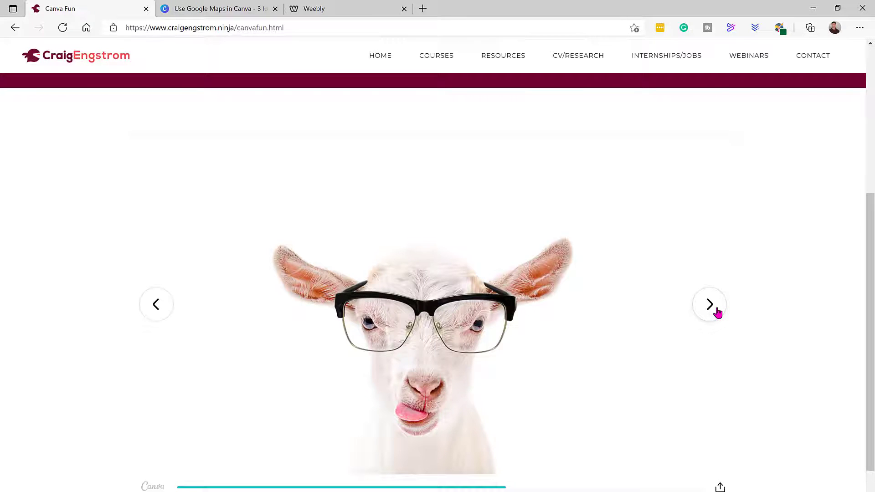
Step: Advance the embed to the Bombay Olive slide showing the 518 S. Illinois Ave map
left_click(717, 311)
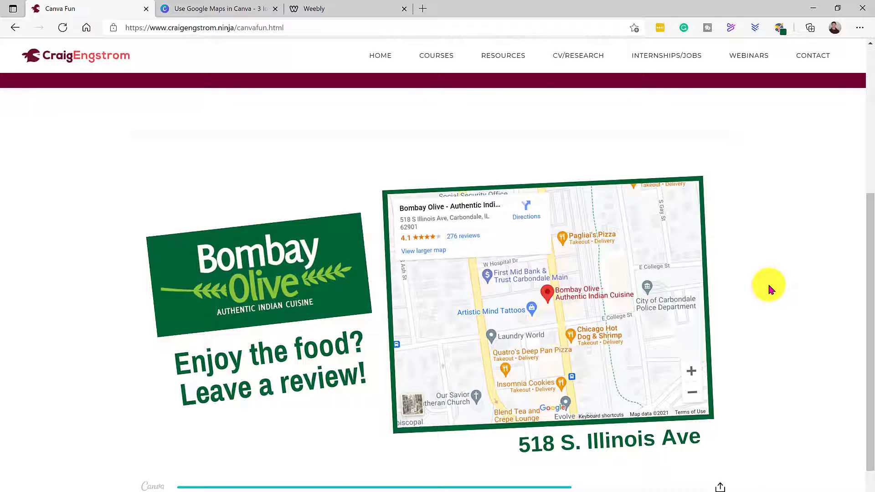
left_click(464, 238)
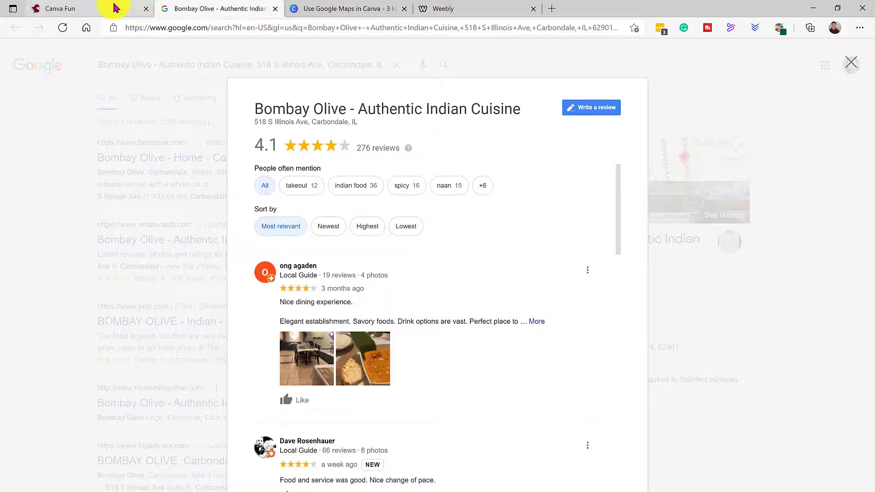
key("ctrl+w")
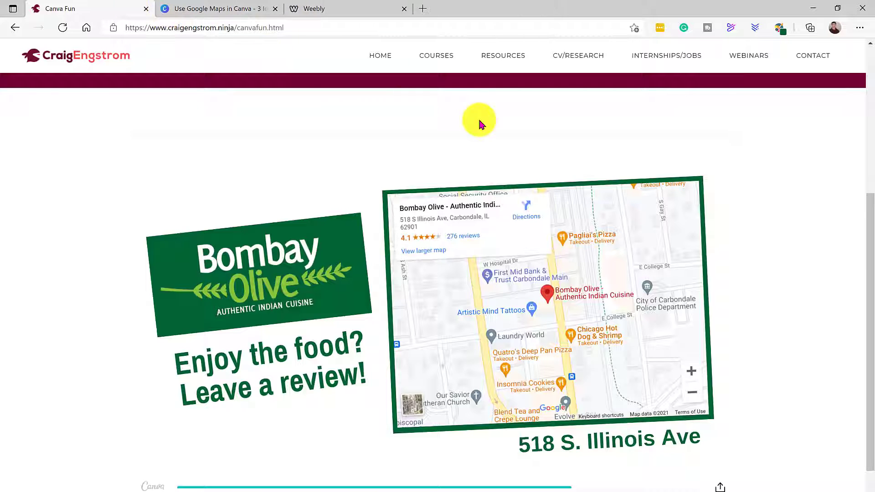
left_click(720, 308)
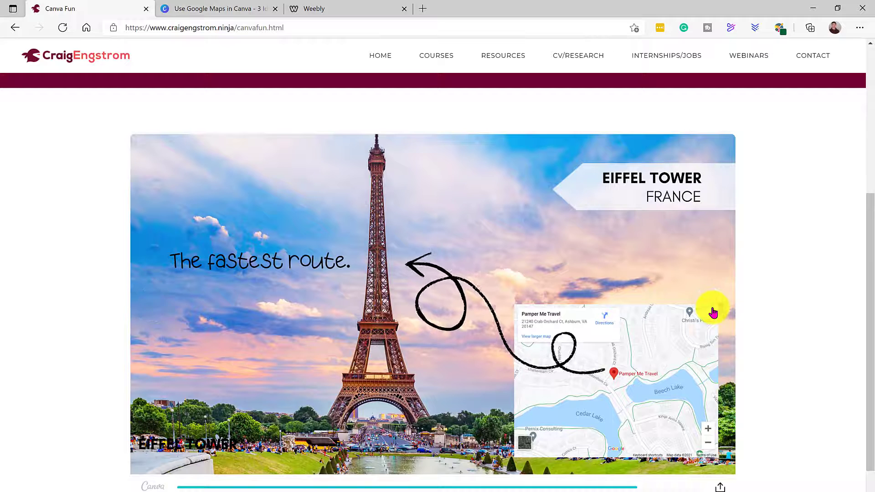
Step: Reach the Colosseum map slide, toggle satellite view on and off, then switch to the Canva editor
left_click(712, 307)
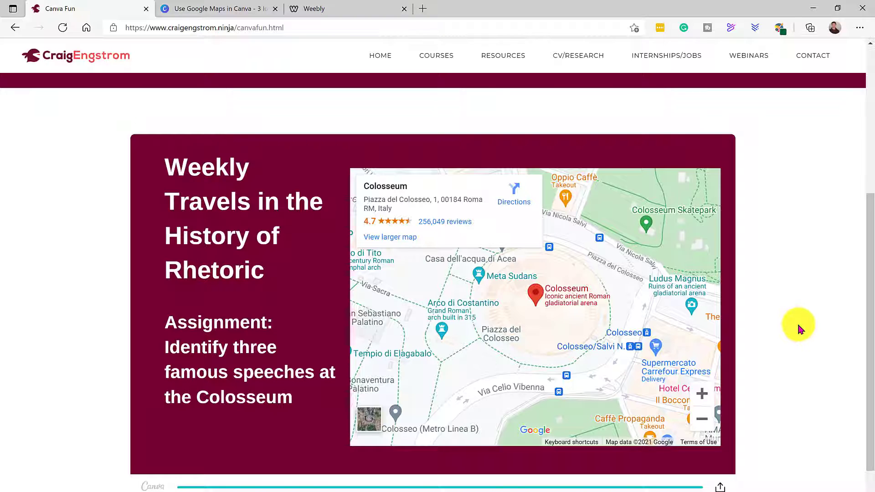
left_click(364, 422)
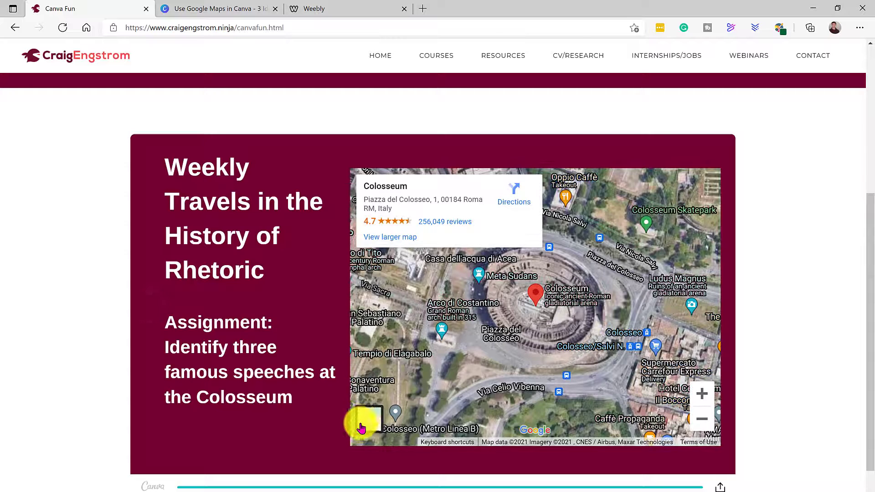
left_click(364, 424)
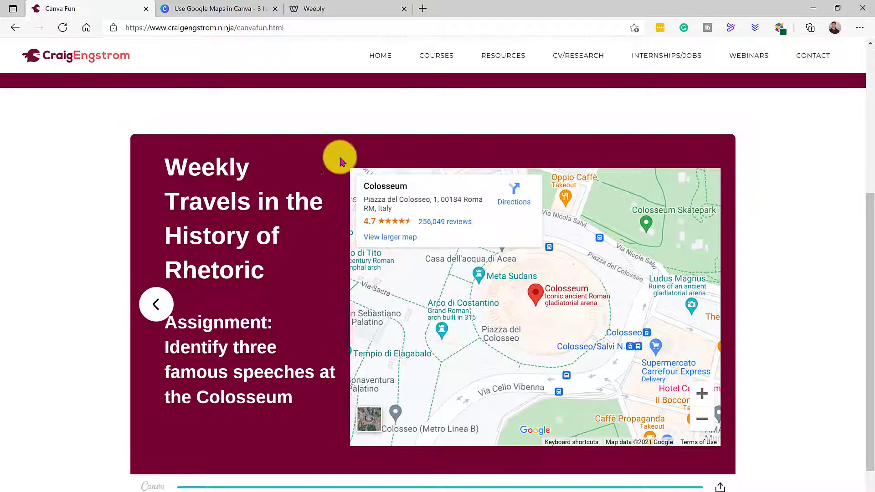
left_click(236, 15)
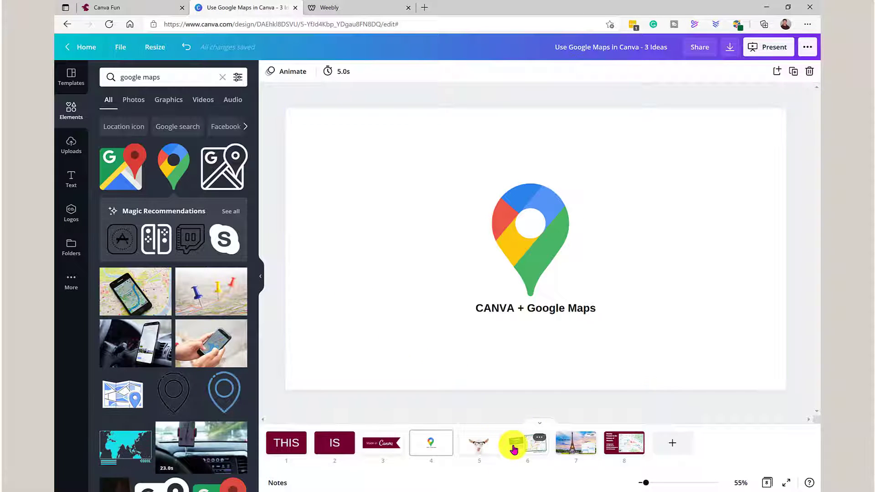
Step: Go to page 6, the Bombay Olive slide, and bring up the Apps and Integrations panel
left_click(513, 450)
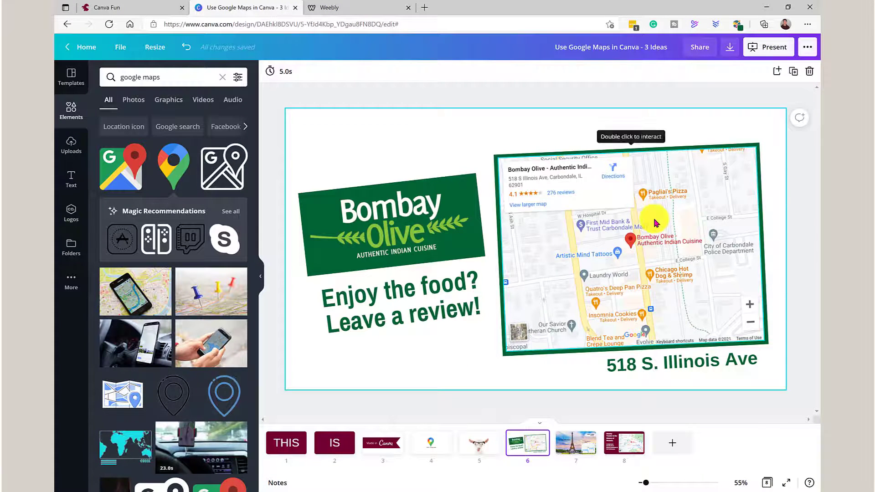
left_click(436, 206)
left_click(428, 287)
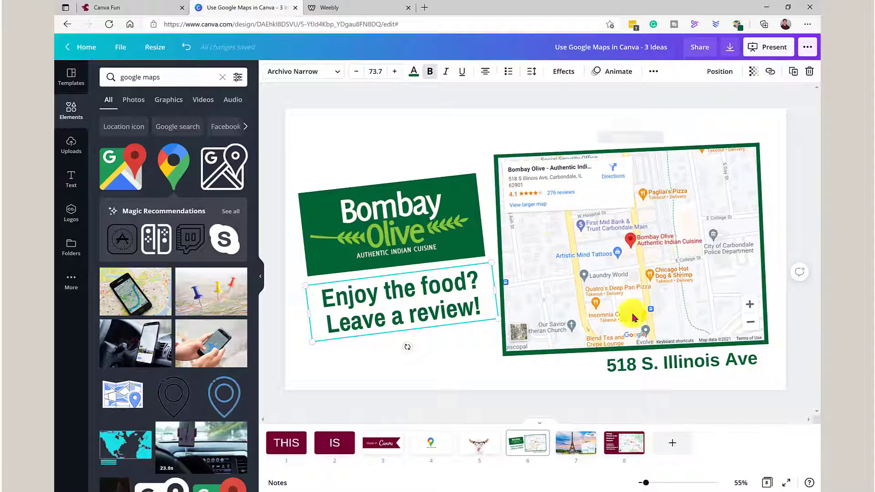
left_click(70, 74)
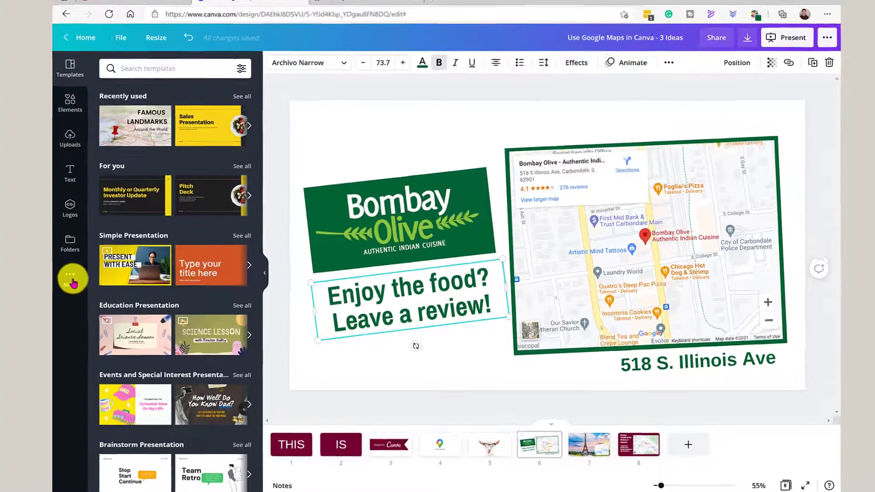
left_click(73, 284)
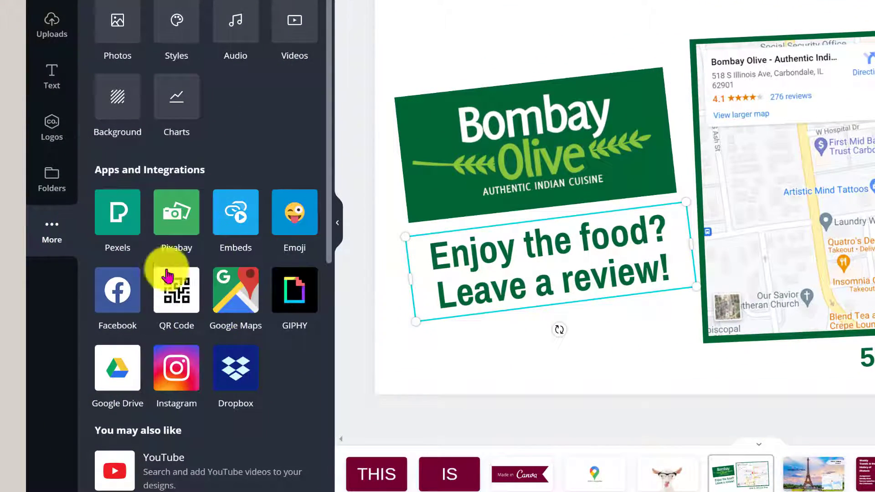
Step: Search the Google Maps app for 'bombay olive 62901' and add the map to slide 6
left_click(226, 296)
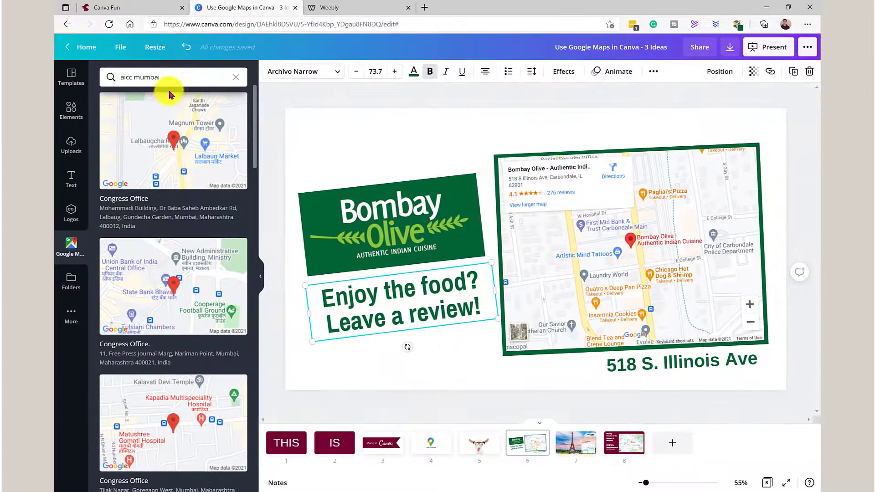
left_click(111, 78)
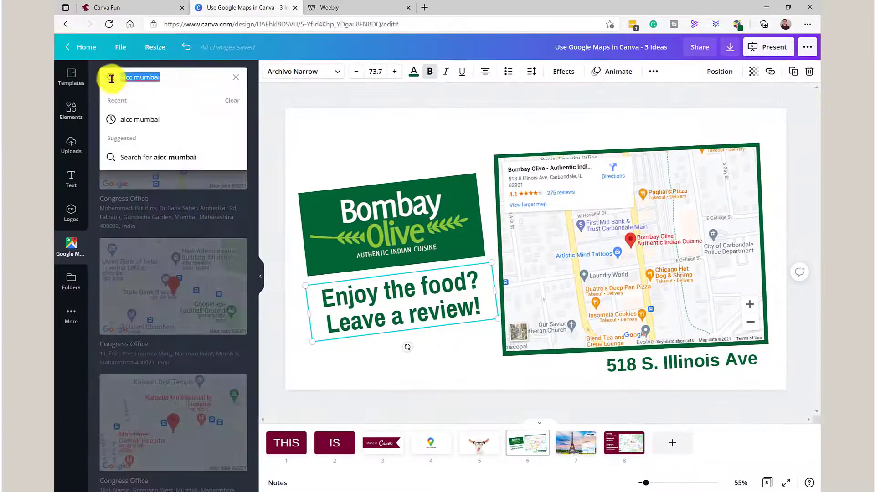
key("BackSpace")
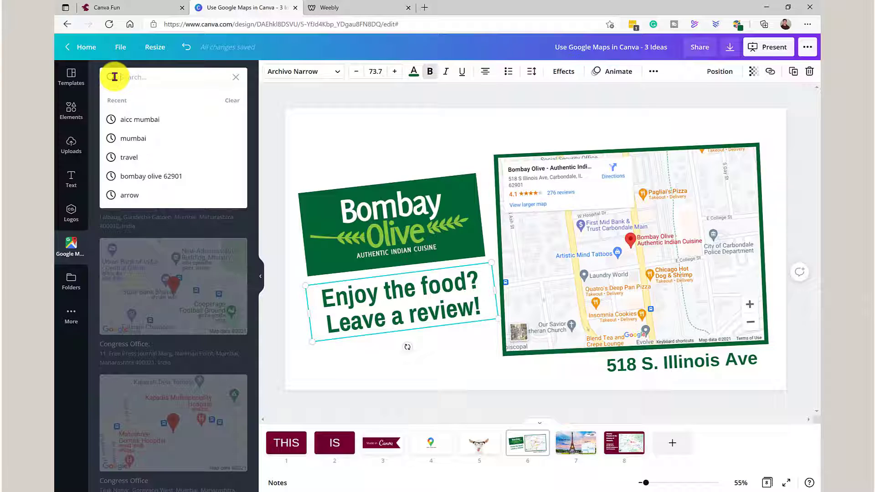
type("bombay o")
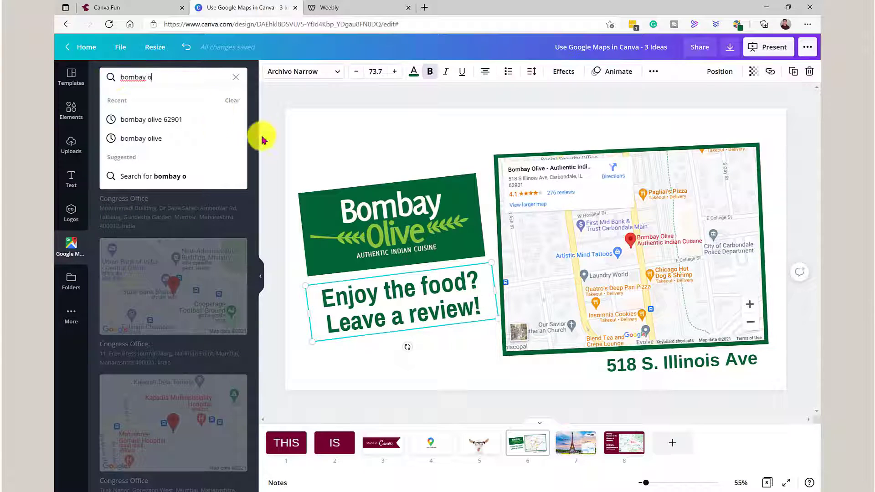
left_click(153, 119)
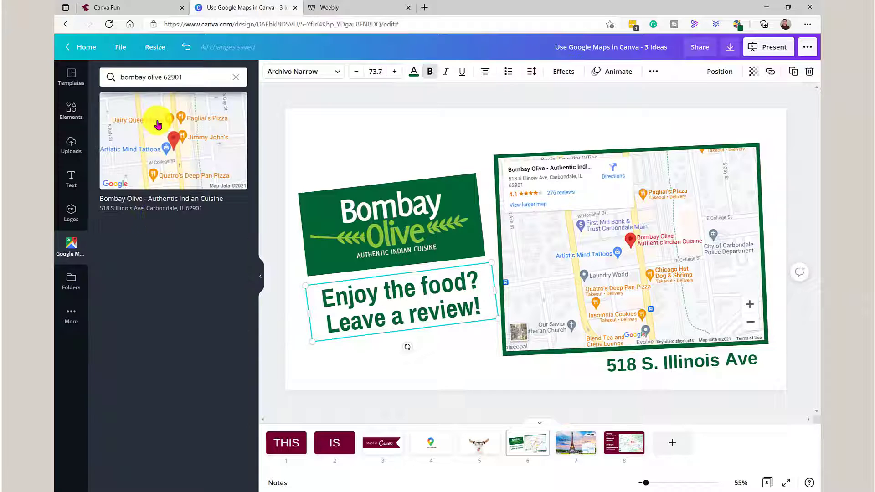
left_click(157, 124)
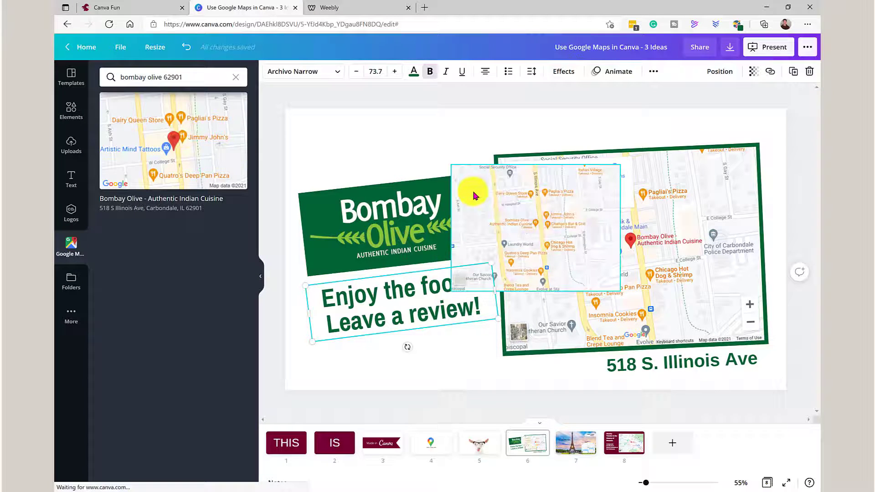
Step: Move, enlarge and rotate the new map to fit the tilted green frame
left_click_drag(537, 220, 593, 222)
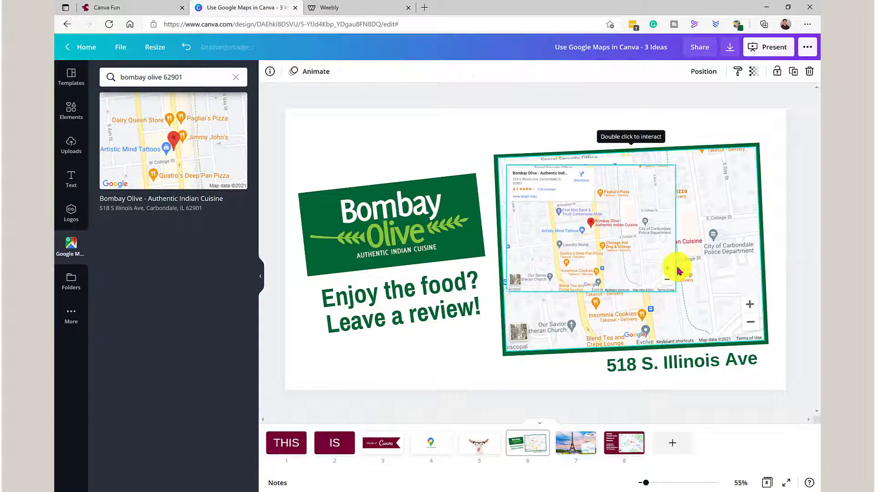
left_click_drag(675, 292, 729, 313)
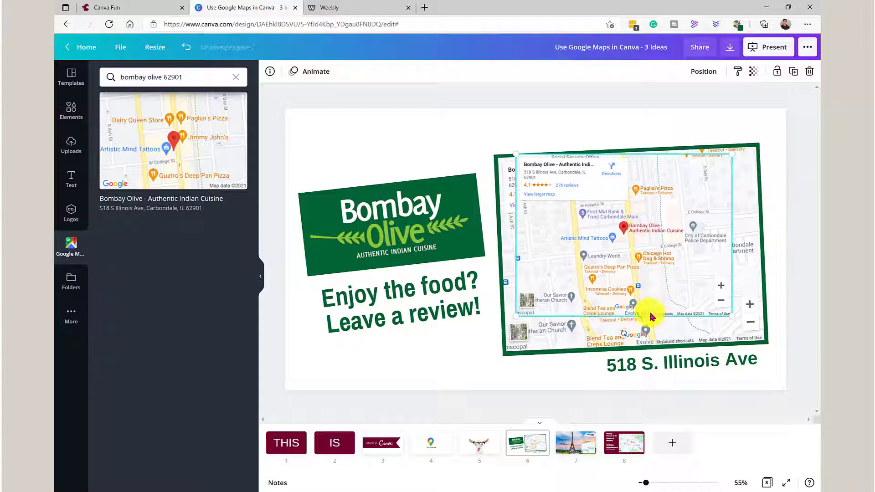
left_click_drag(624, 333, 553, 323)
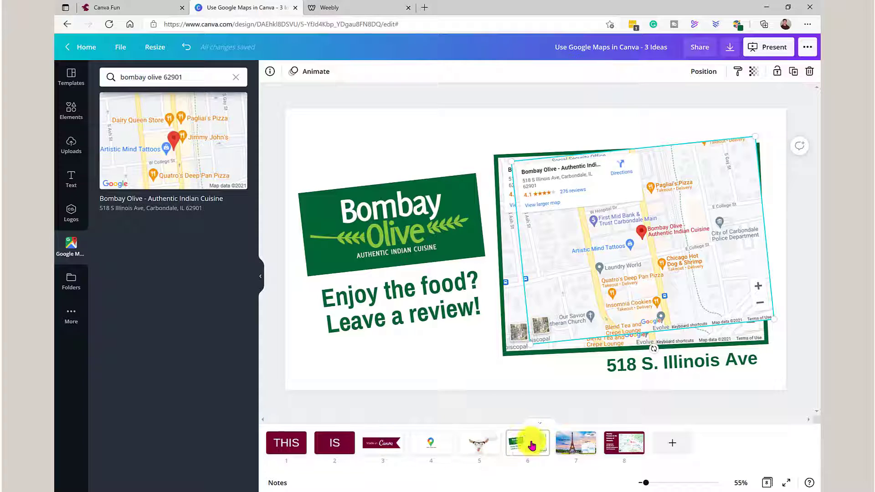
Step: Open the Eiffel Tower slide (page 7) and browse the Famous Landmarks Around the World template
left_click(565, 444)
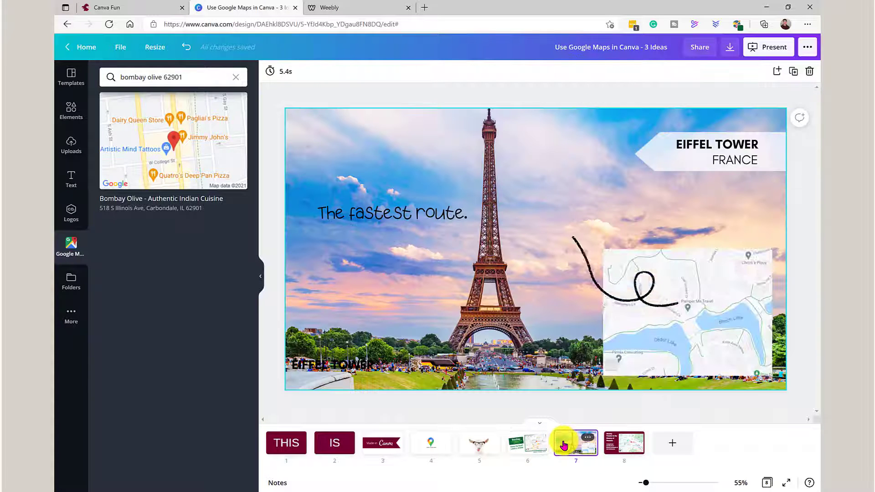
left_click(69, 79)
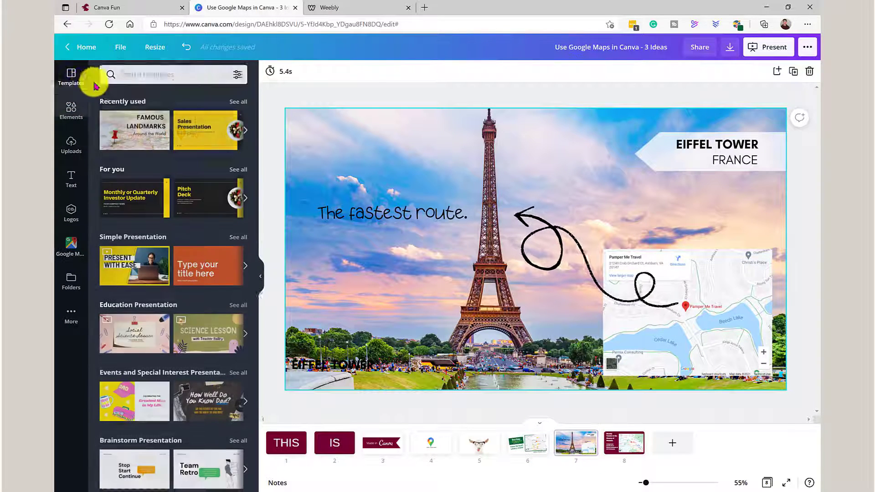
left_click(115, 78)
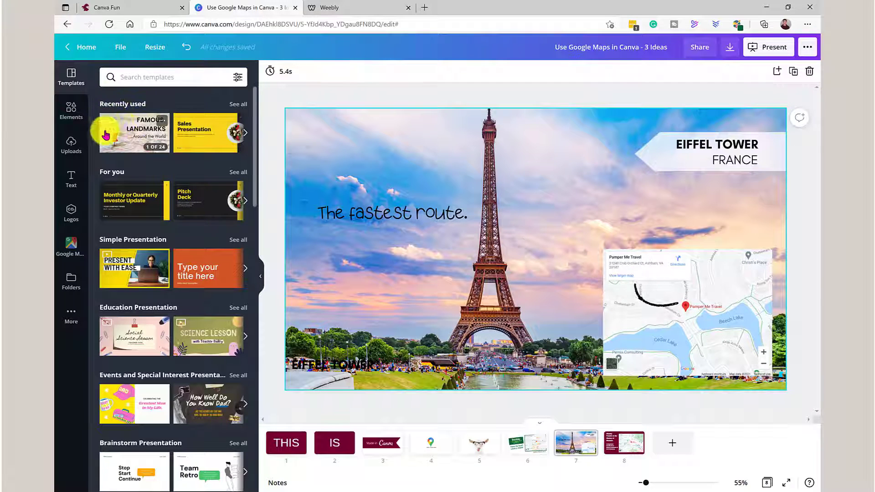
left_click(131, 139)
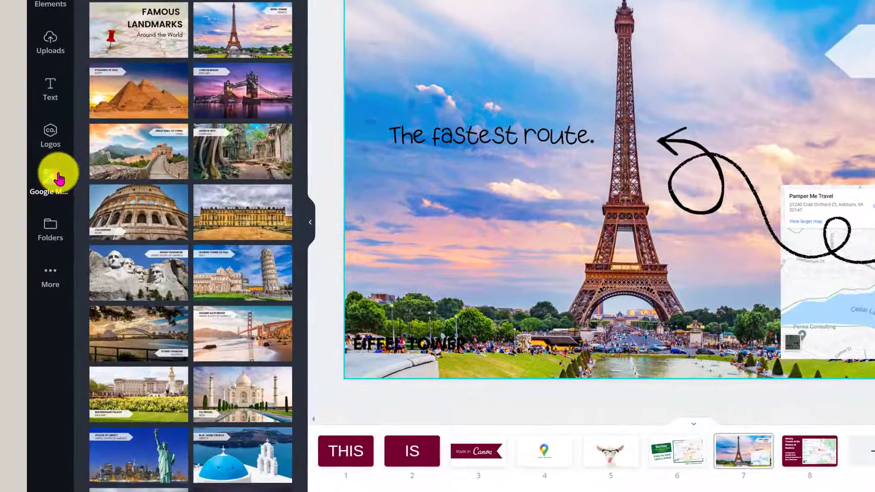
Step: Search Google Maps for 'travel', then view 'arrow' graphics in the Elements library
left_click(66, 228)
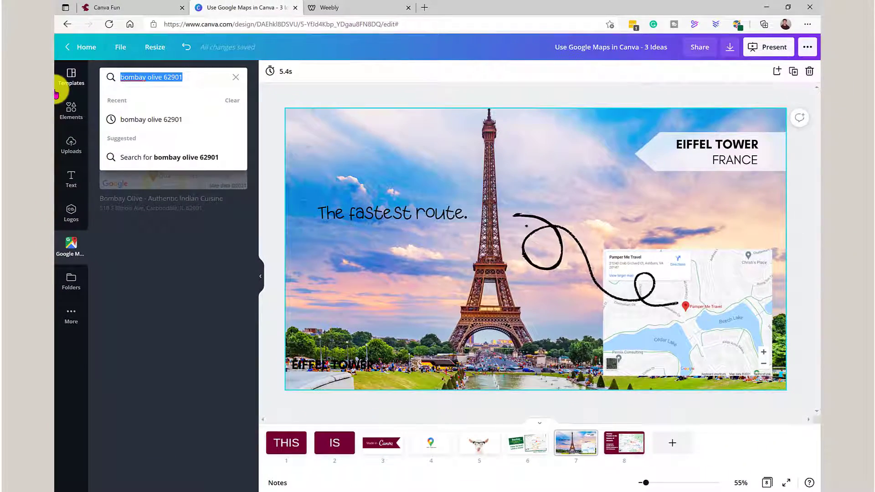
type("trv")
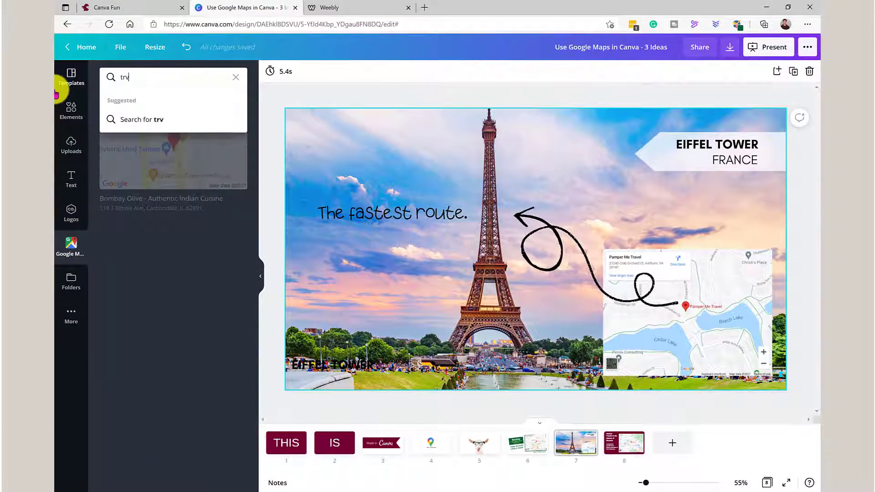
key("BackSpace")
key("BackSpace")
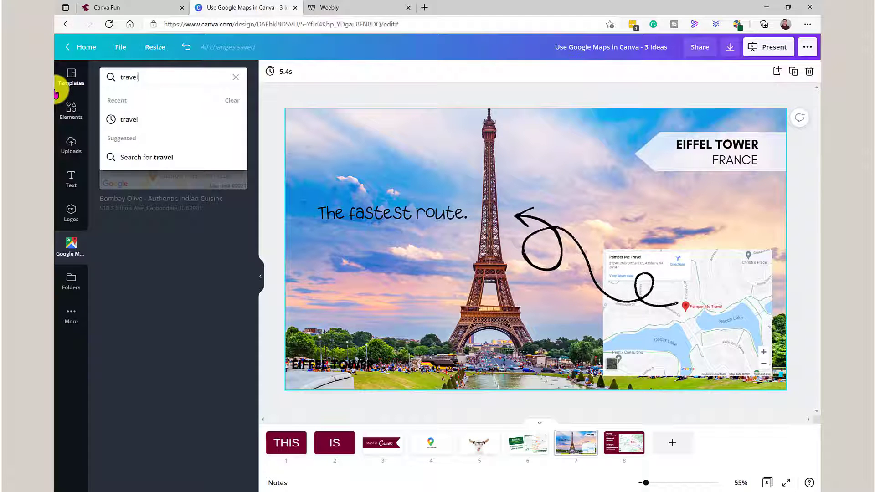
type("avel")
key("Return")
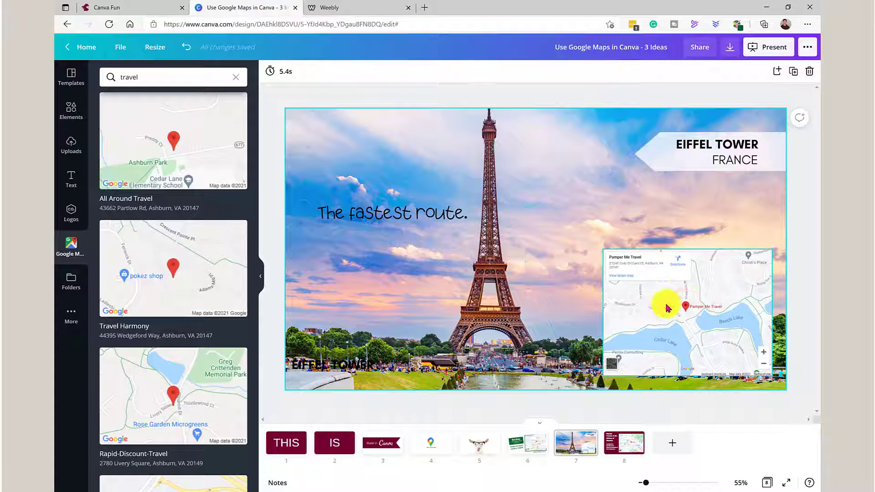
left_click(64, 118)
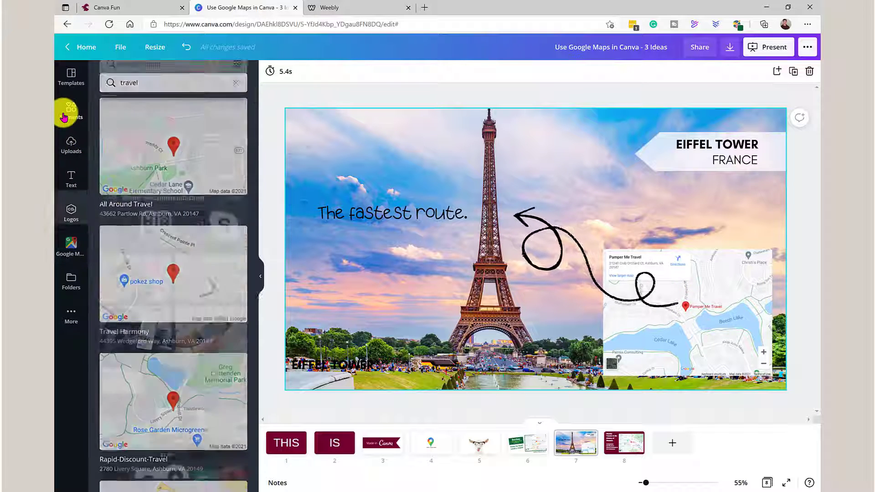
left_click(162, 101)
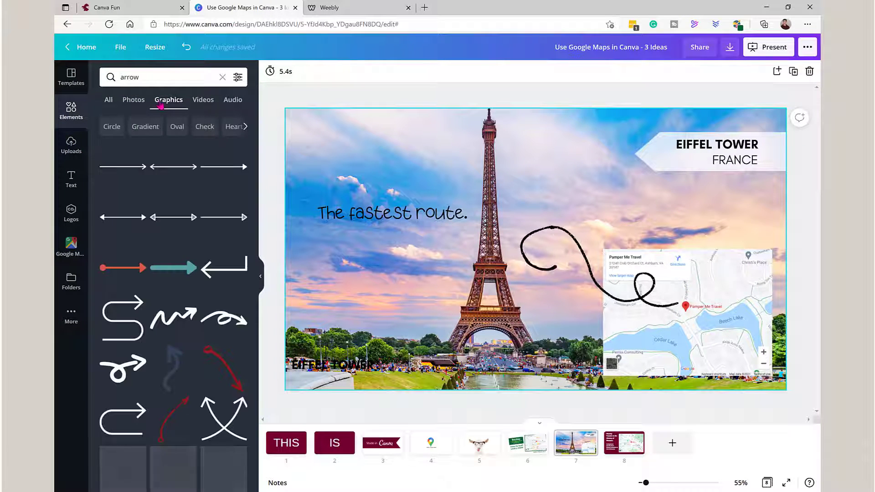
Step: Add a curly arrow graphic to the Eiffel Tower slide, then move to slide 8
left_click(109, 101)
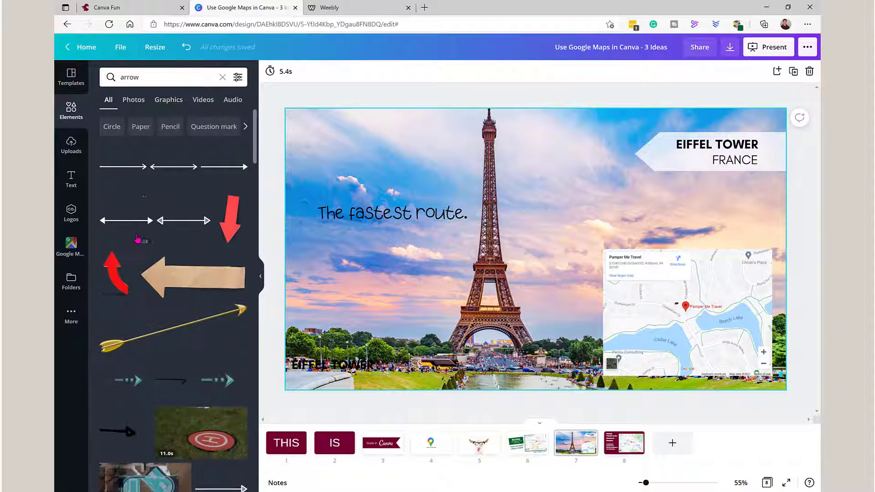
scroll(137, 238, "down", 3)
left_click(167, 267)
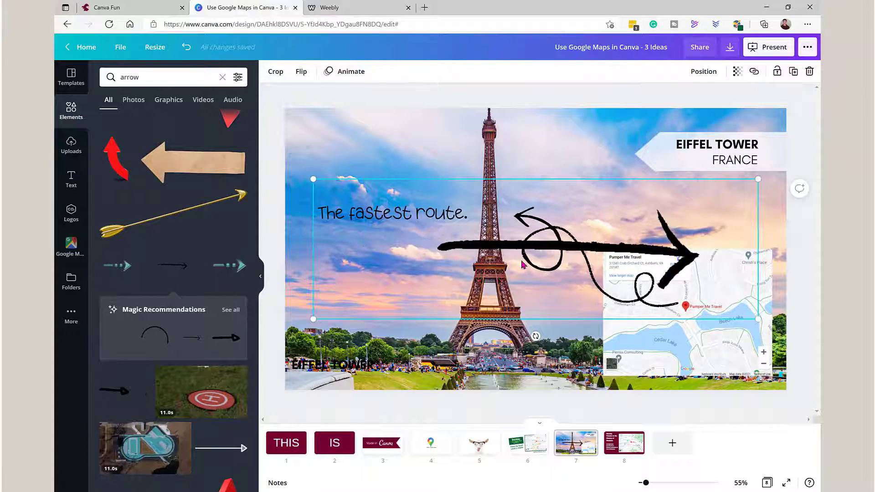
left_click(601, 287)
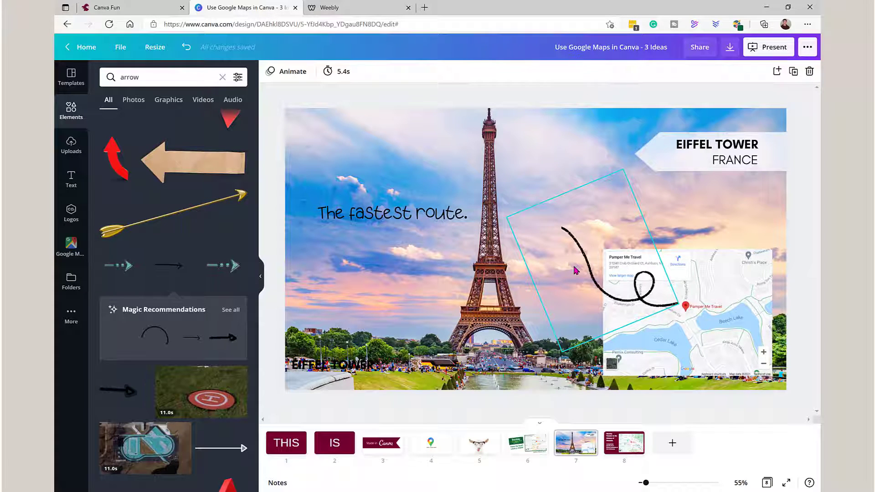
left_click(624, 448)
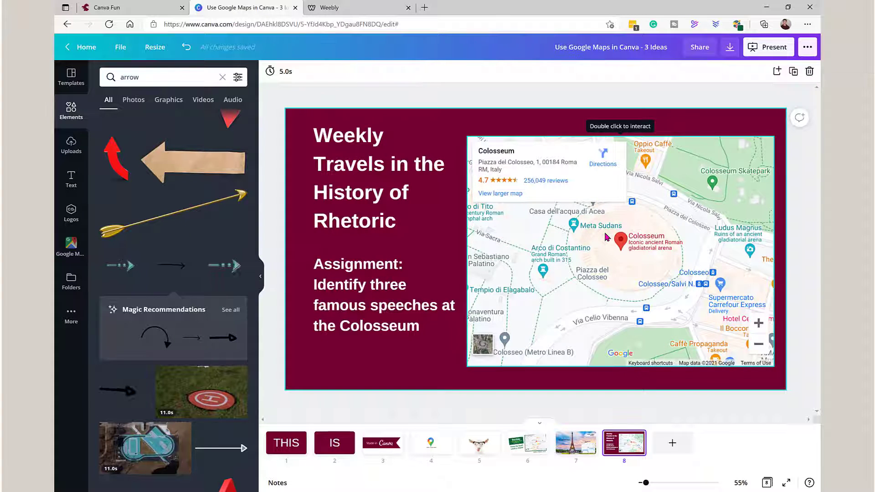
Step: Replace slide 8's assignment text with 'What famous speech was delivered here?'
left_click(223, 77)
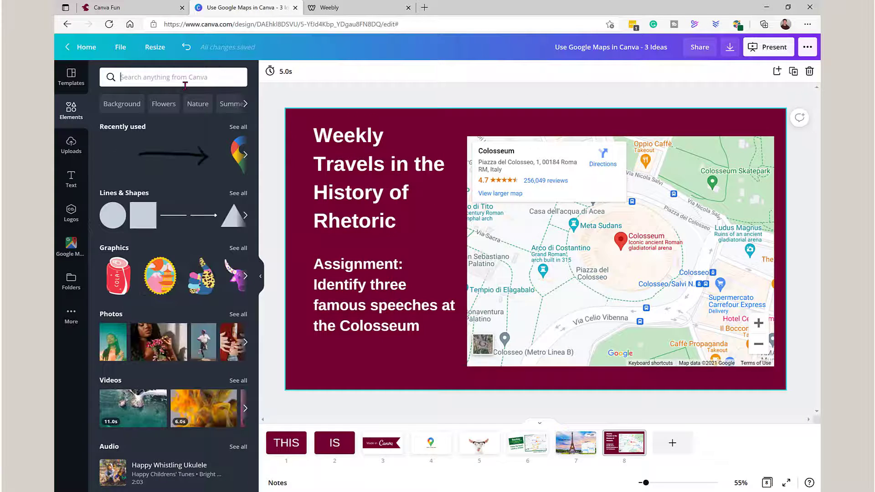
left_click(336, 180)
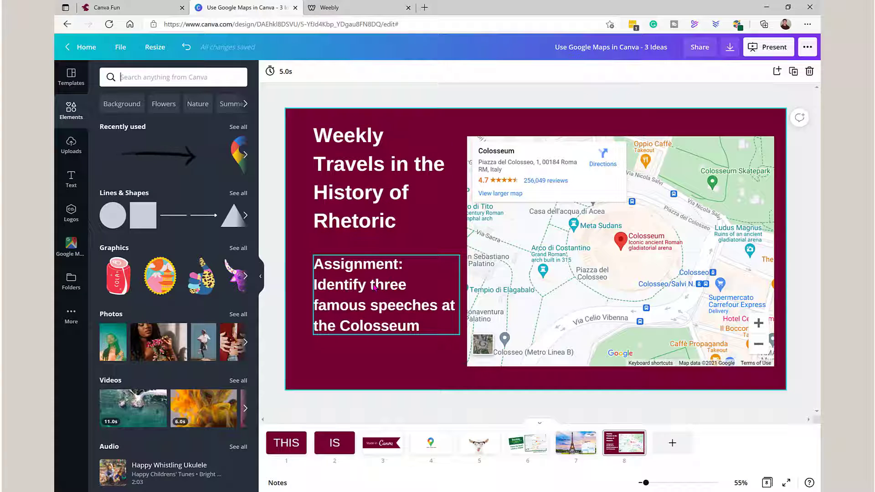
triple_click(367, 297)
type("What famous speech was delivered here?")
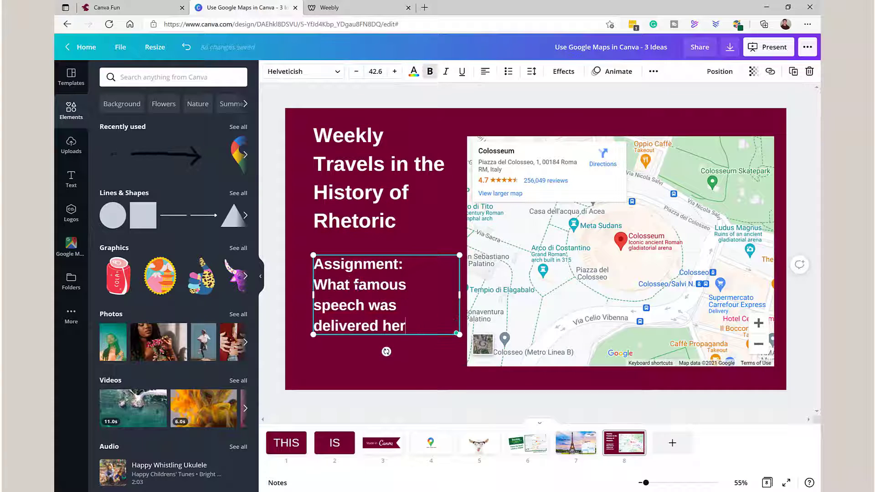
left_click(694, 155)
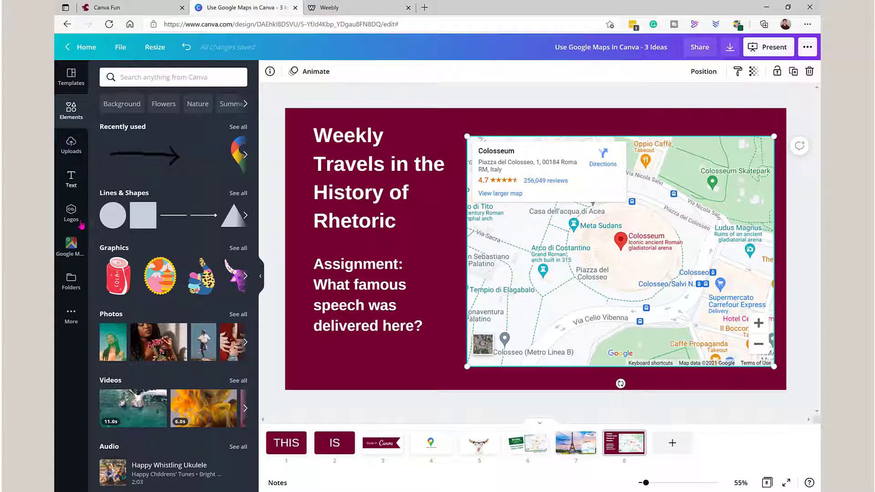
left_click(71, 244)
Step: Search Google Maps for aicc mumbai and place an enlarged Congress Office map on slide 8
left_click(139, 80)
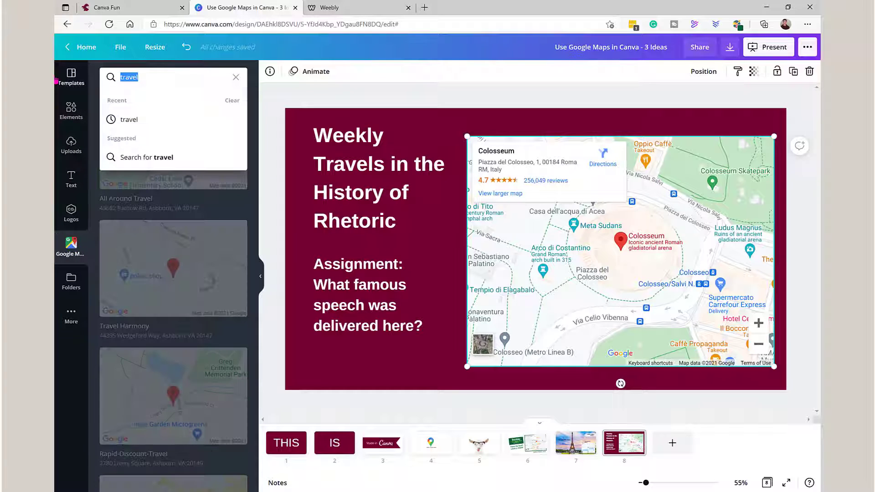
type("aicc mumbai")
key("Return")
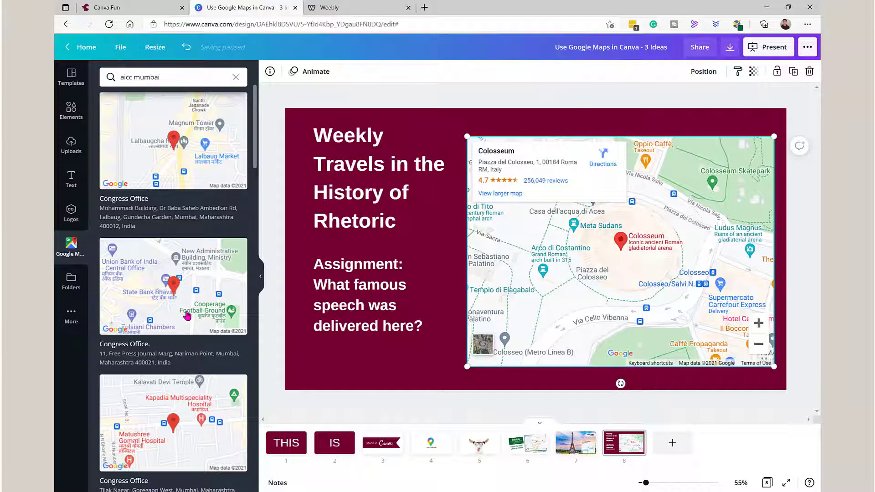
left_click_drag(187, 314, 575, 186)
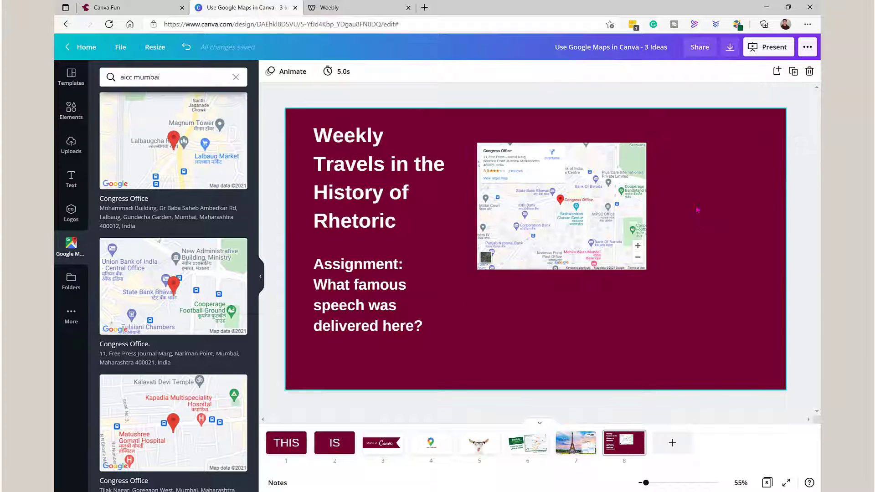
left_click(643, 264)
left_click_drag(647, 269, 758, 353)
left_click(801, 303)
Step: Save the design and reload the Canva Fun page to refresh the embed
left_click(123, 47)
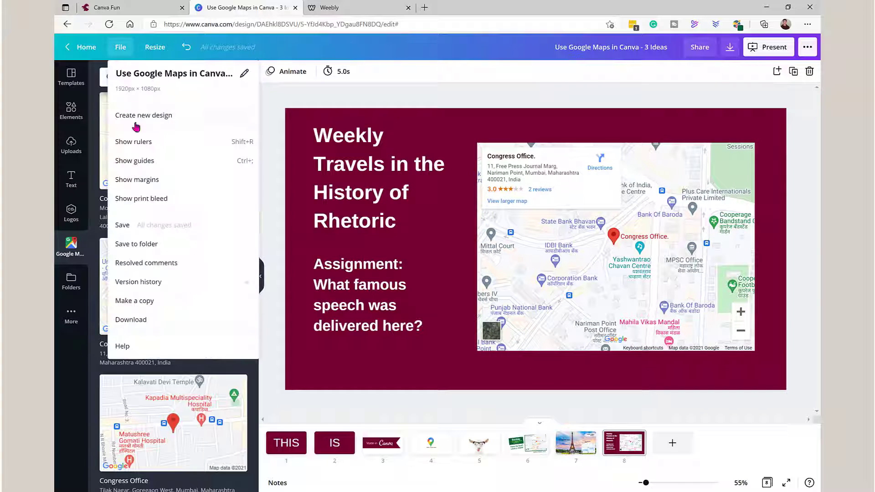
left_click(157, 228)
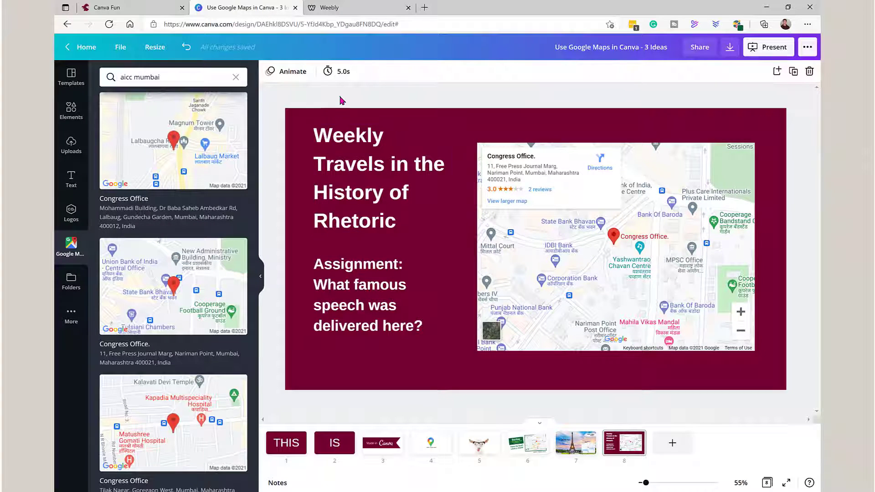
left_click(133, 7)
left_click(109, 24)
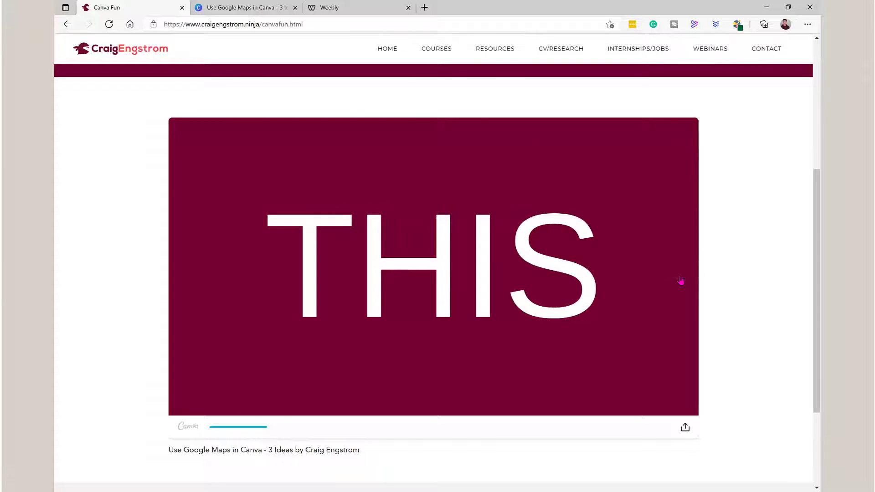
Step: Page the live embed forward to the Weekly Travels map slide
left_click(681, 274)
left_click(681, 274)
left_click(682, 275)
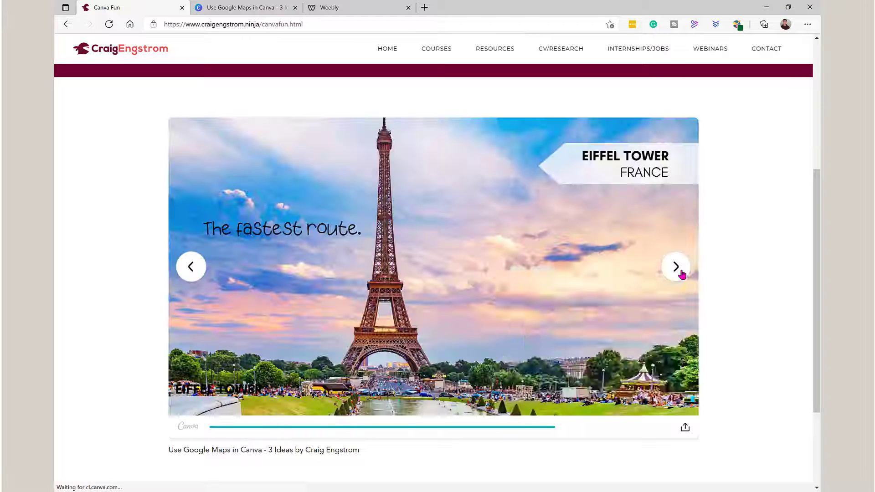
left_click(682, 275)
left_click(682, 274)
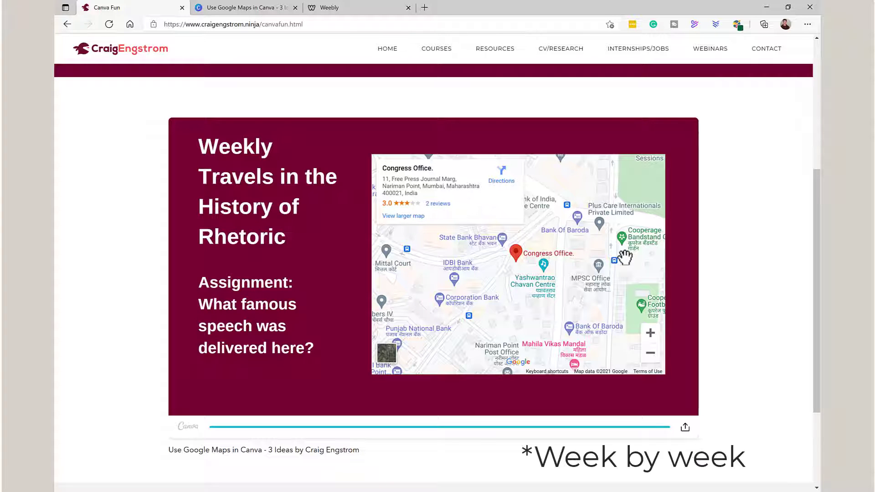
Step: Step back two slides, then forward through the Eiffel Tower map to Weekly Travels again
left_click(189, 268)
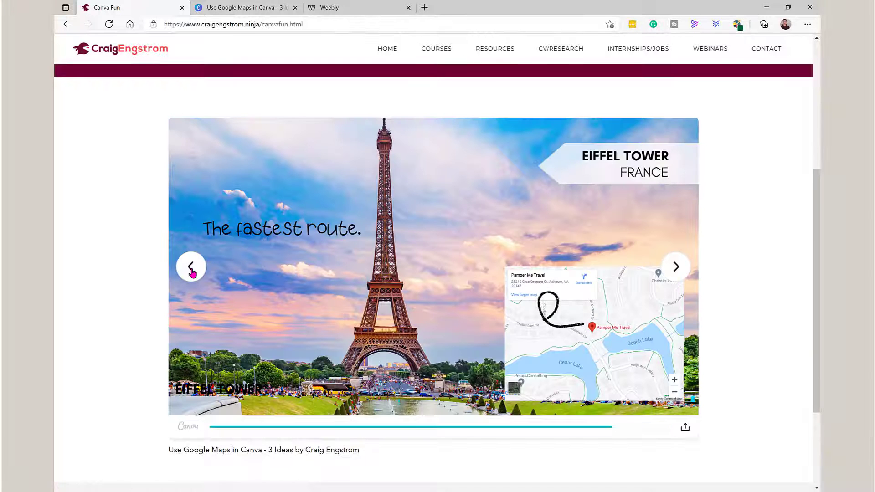
left_click(191, 269)
left_click(680, 276)
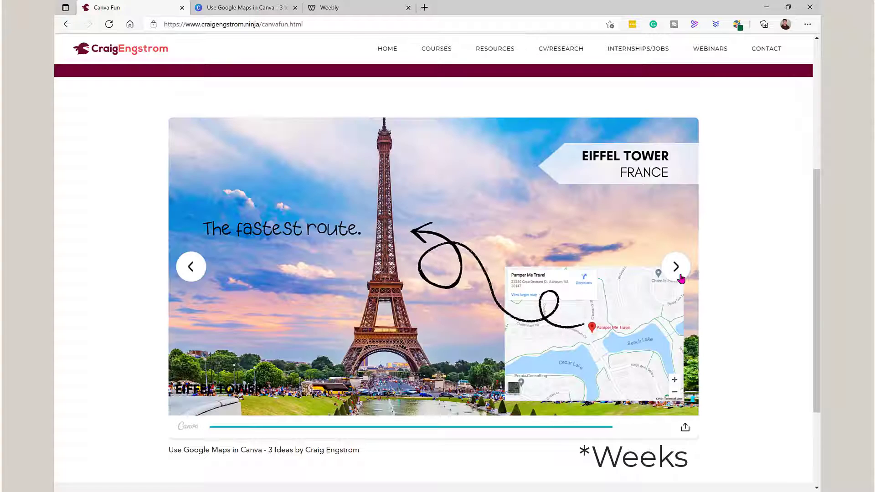
left_click(681, 279)
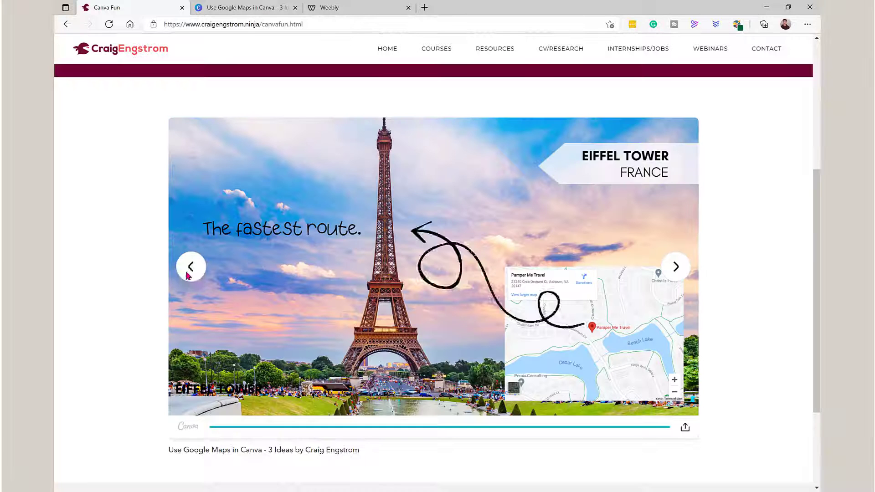
Step: Step back past the Eiffel Tower and Bombay Olive slides, then return to the Weebly editor
left_click(187, 272)
left_click(186, 275)
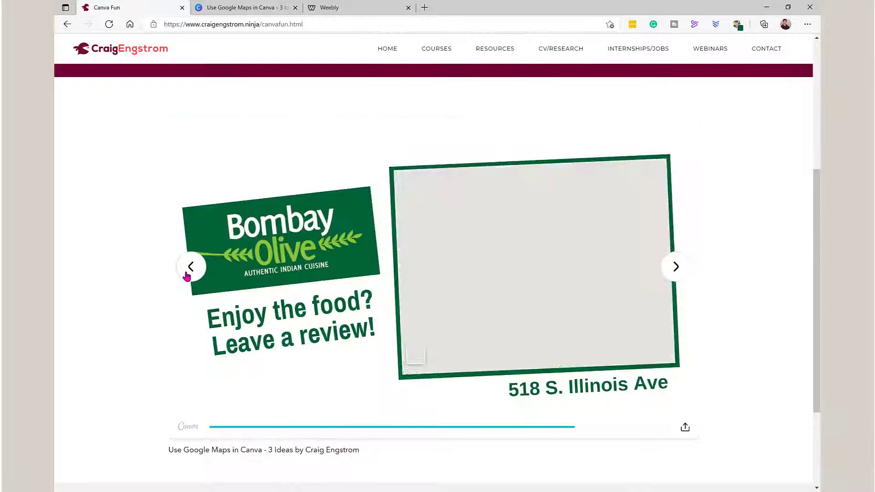
left_click(187, 275)
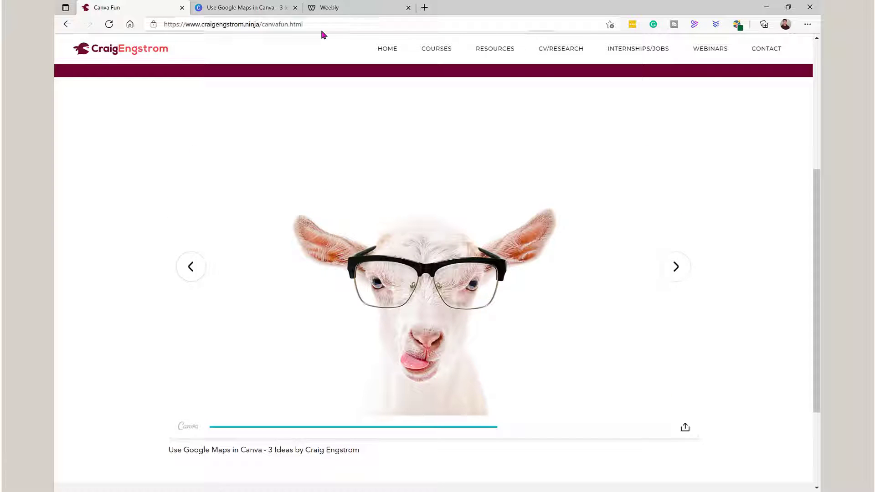
left_click(337, 7)
Step: Copy the Canva design's HTML embed code from the ••• menu's Embed options, then return to Weebly
left_click(260, 25)
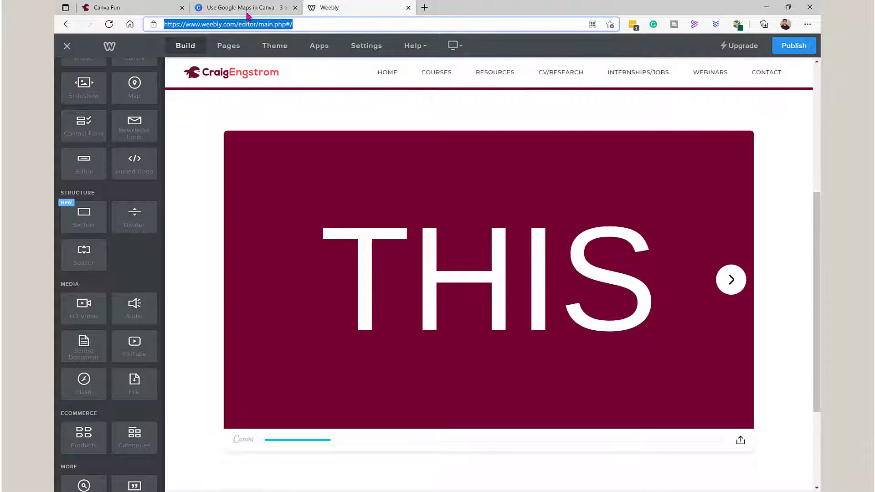
left_click(247, 8)
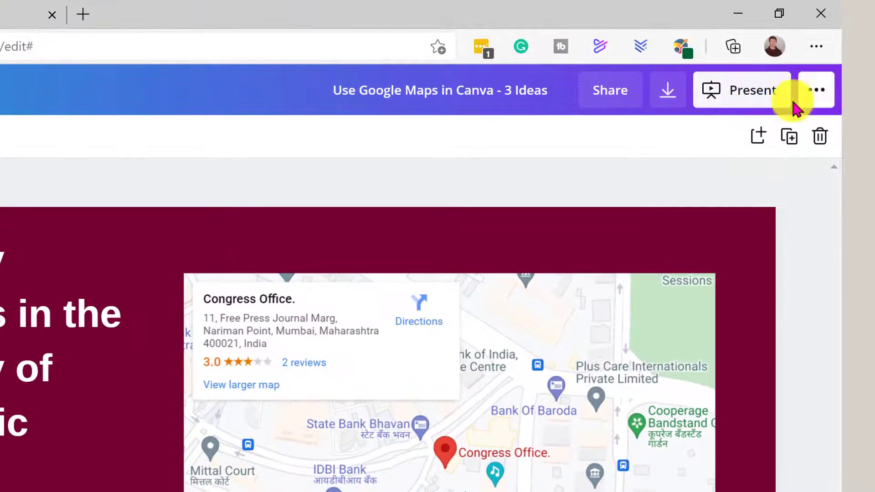
left_click(816, 104)
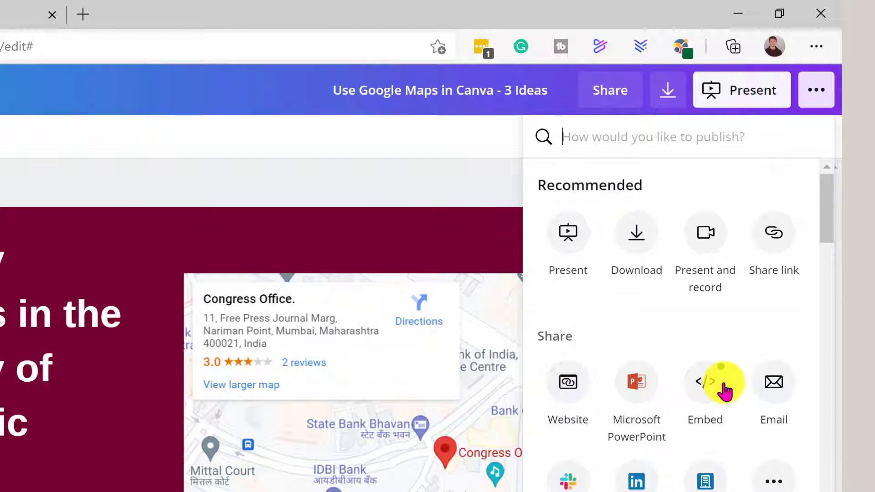
left_click(710, 404)
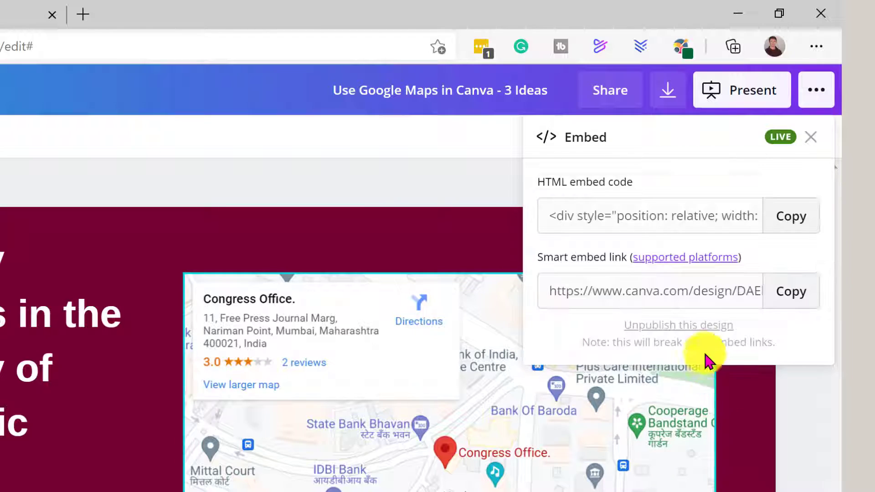
left_click(794, 216)
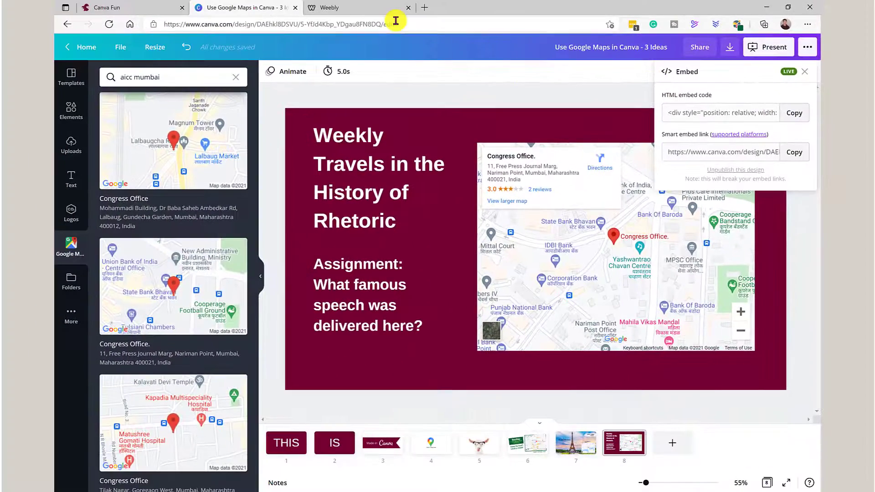
left_click(271, 8)
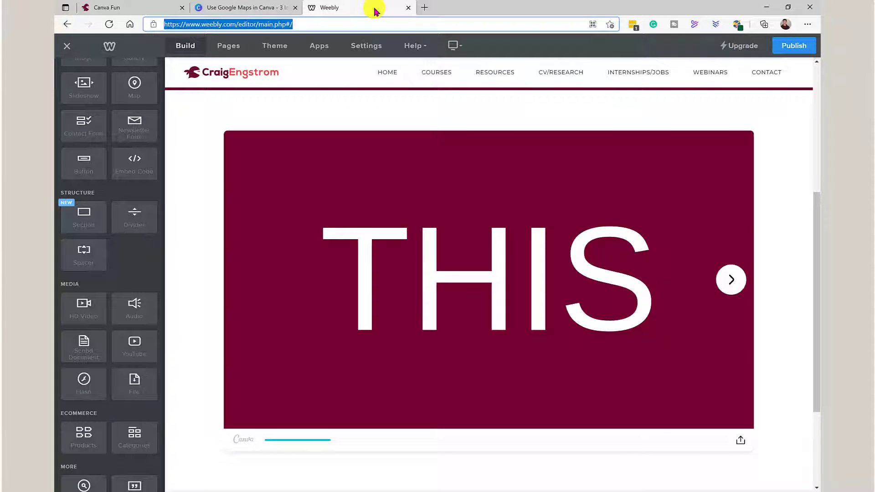
Step: Add an Embed Code block above the existing embed, paste the Canva code, and reload the Canva Fun page
scroll(116, 136, "up", 2)
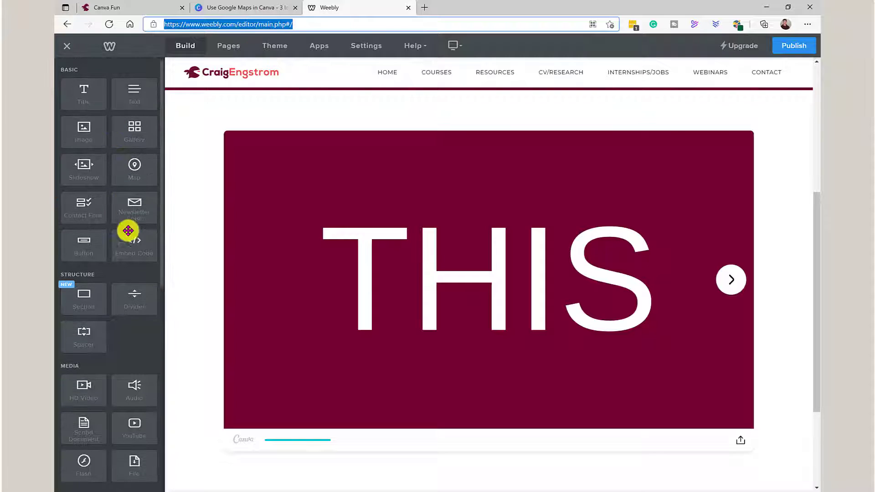
left_click_drag(136, 241, 319, 133)
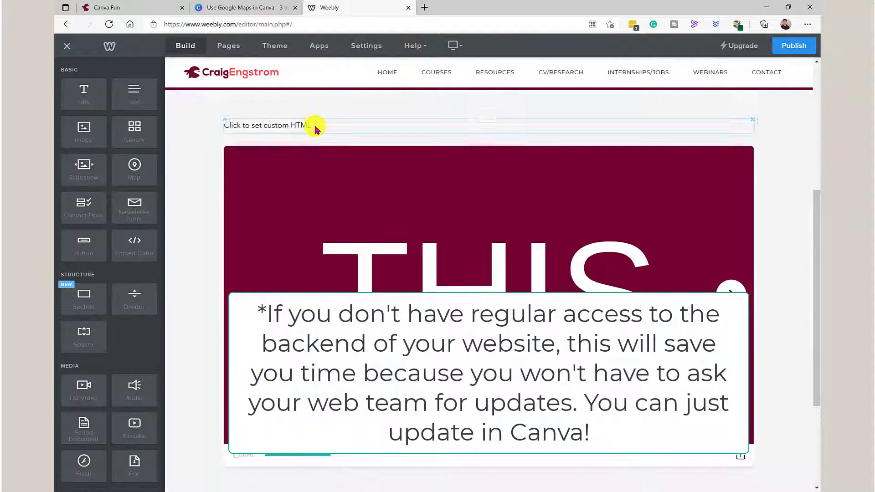
left_click(315, 127)
left_click(464, 176)
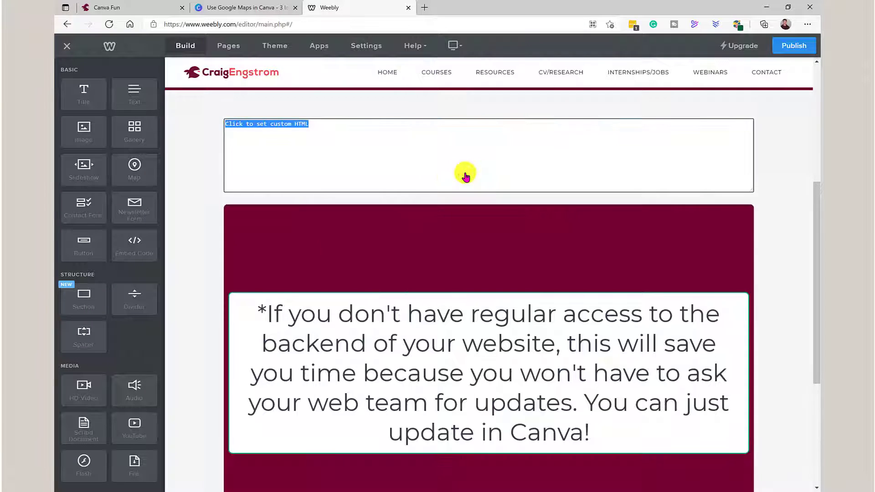
key("ctrl+v")
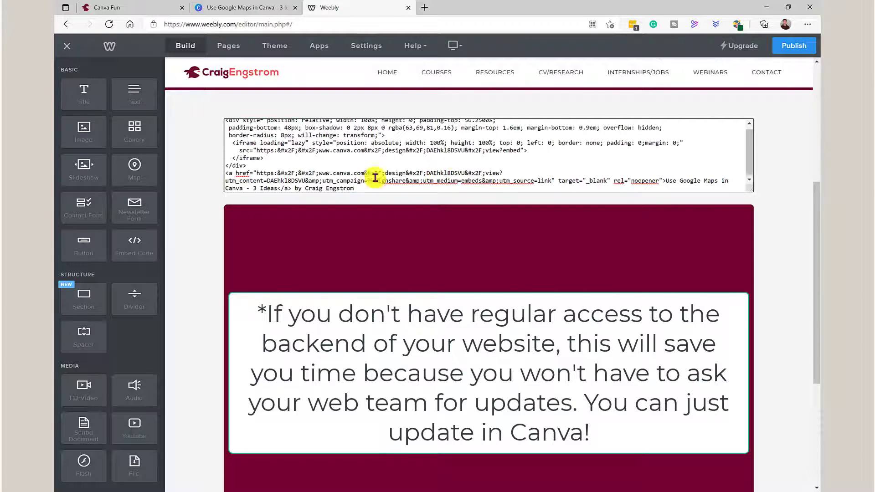
left_click(772, 161)
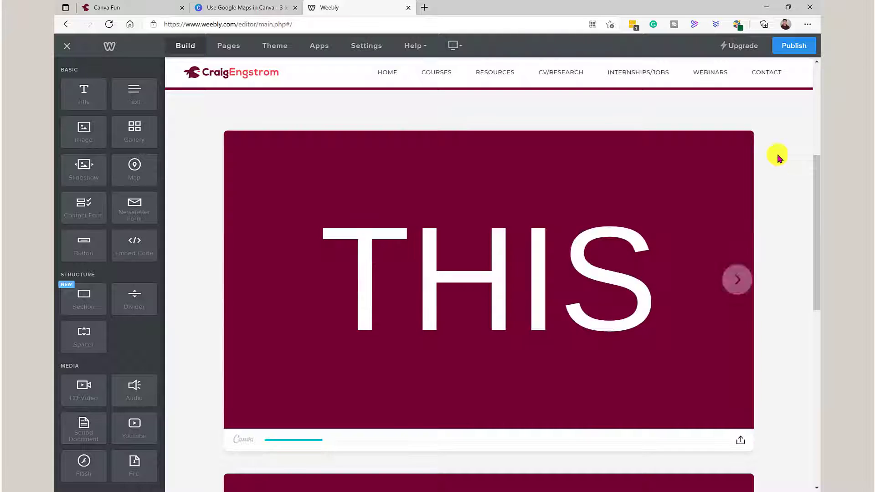
left_click(105, 7)
left_click(108, 24)
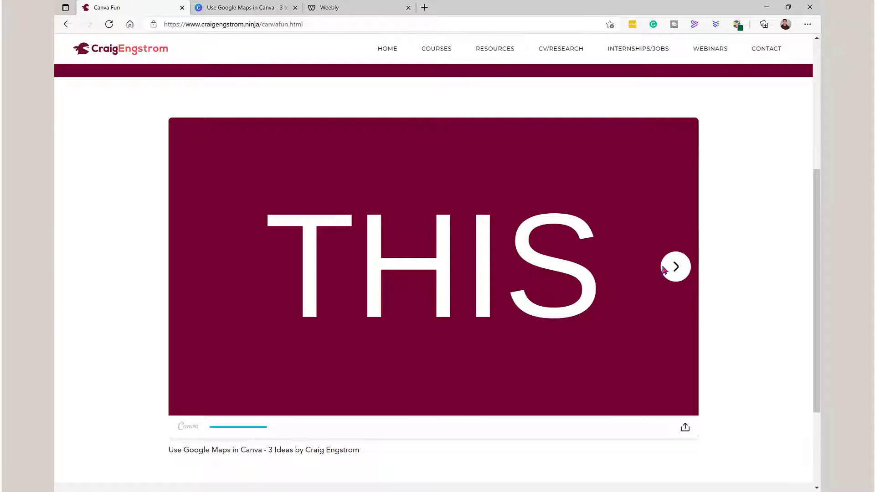
Step: Advance the live embed through IS, Made in Canva and the Google Maps slide to the goat-with-glasses slide
left_click(671, 269)
left_click(672, 272)
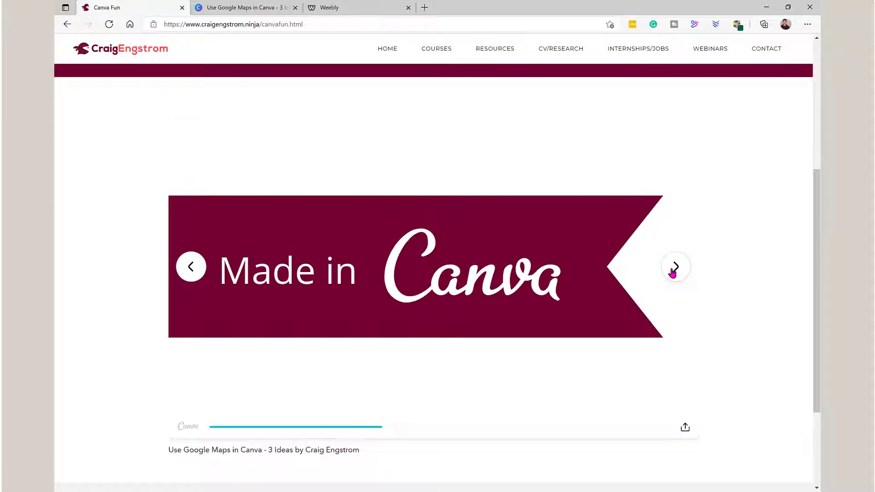
left_click(674, 271)
left_click(673, 275)
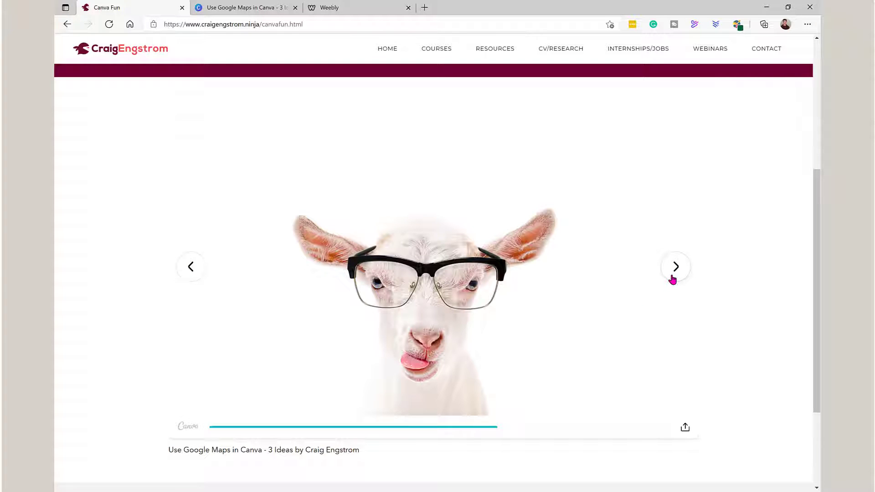